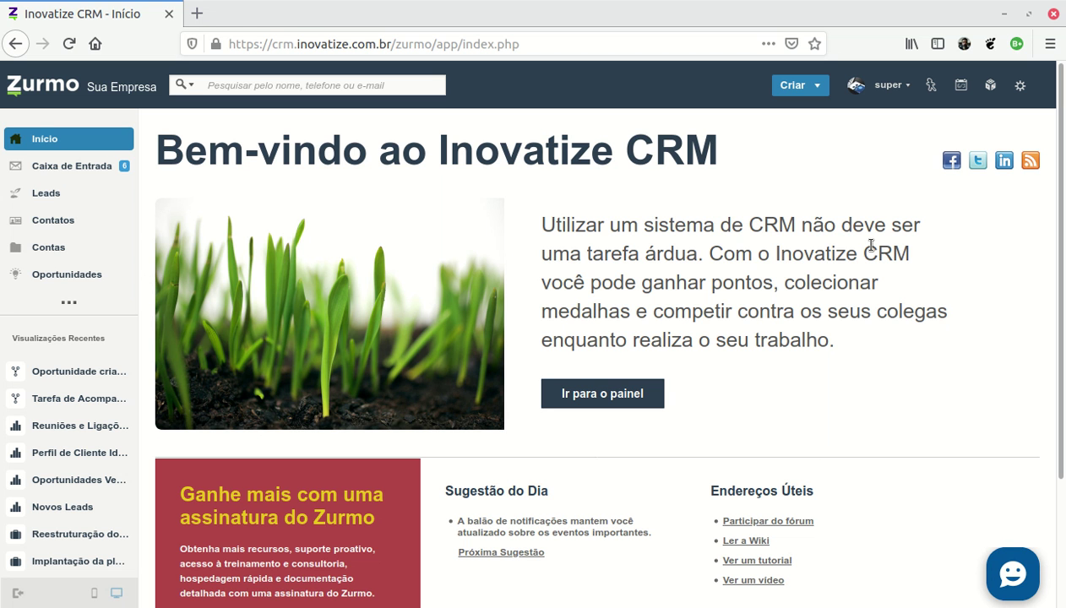
Open the Workflows list in the CRM's administration area
click(1020, 95)
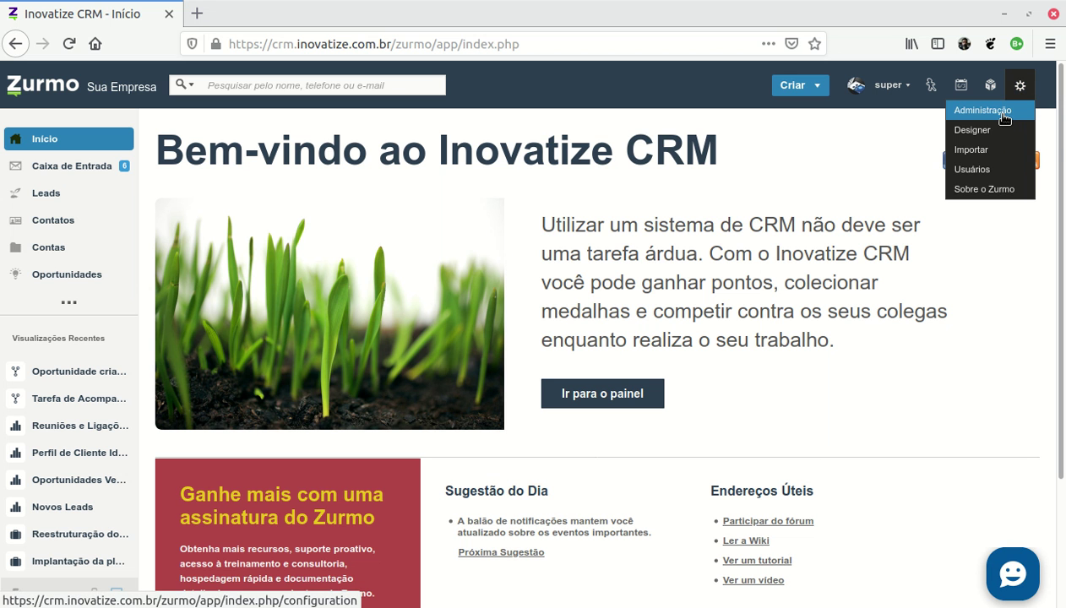
click(990, 113)
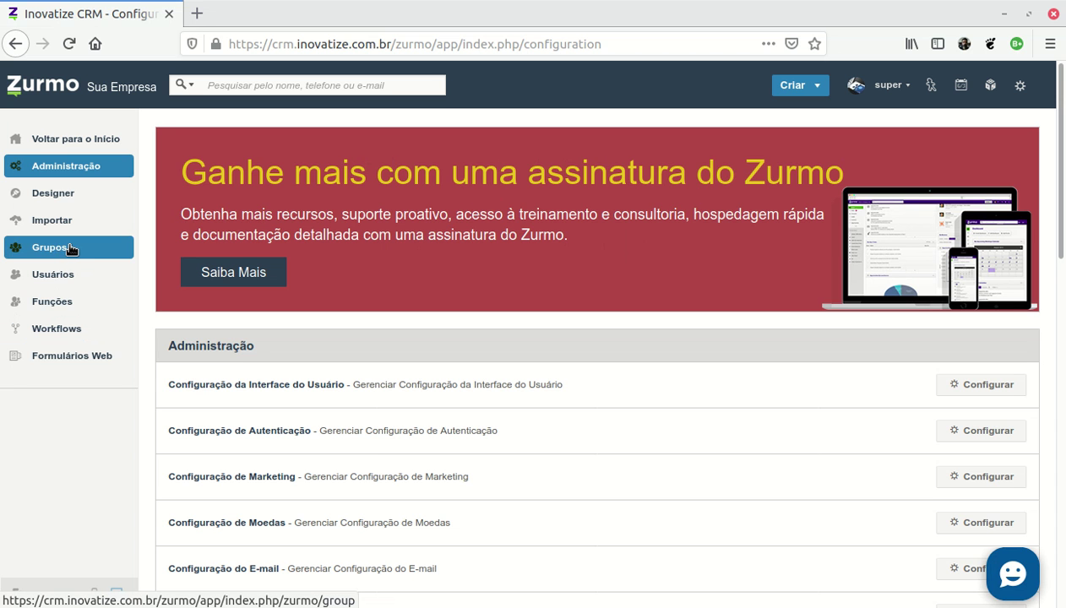
click(63, 336)
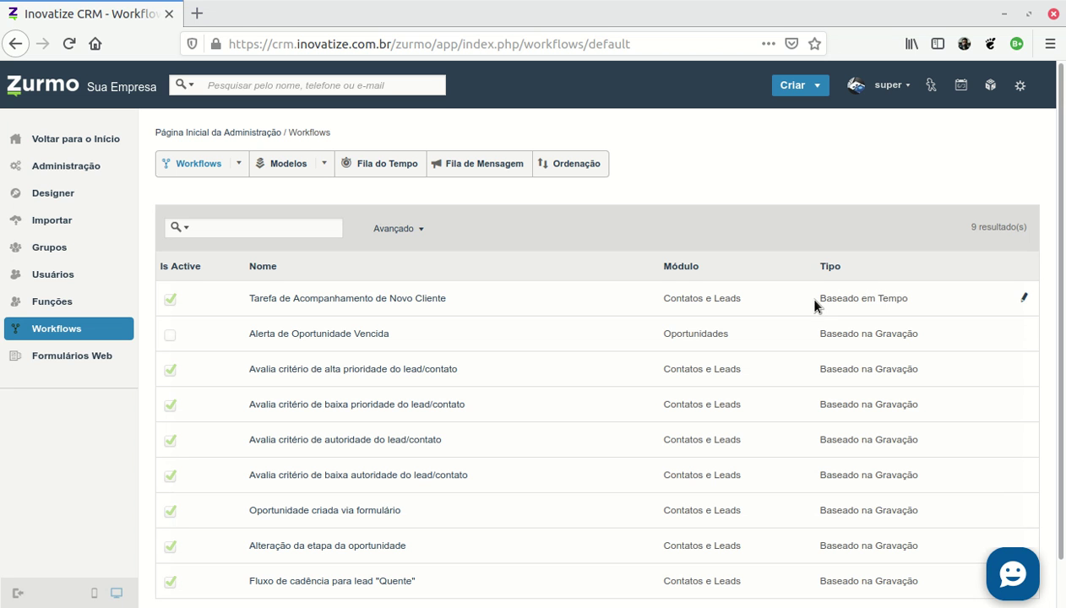
Compare the Tipo values of the "Tarefa de Acompanhamento de Novo Cliente" and "Alerta de Oportunidade Vencida" workflows
drag(823, 298, 909, 299)
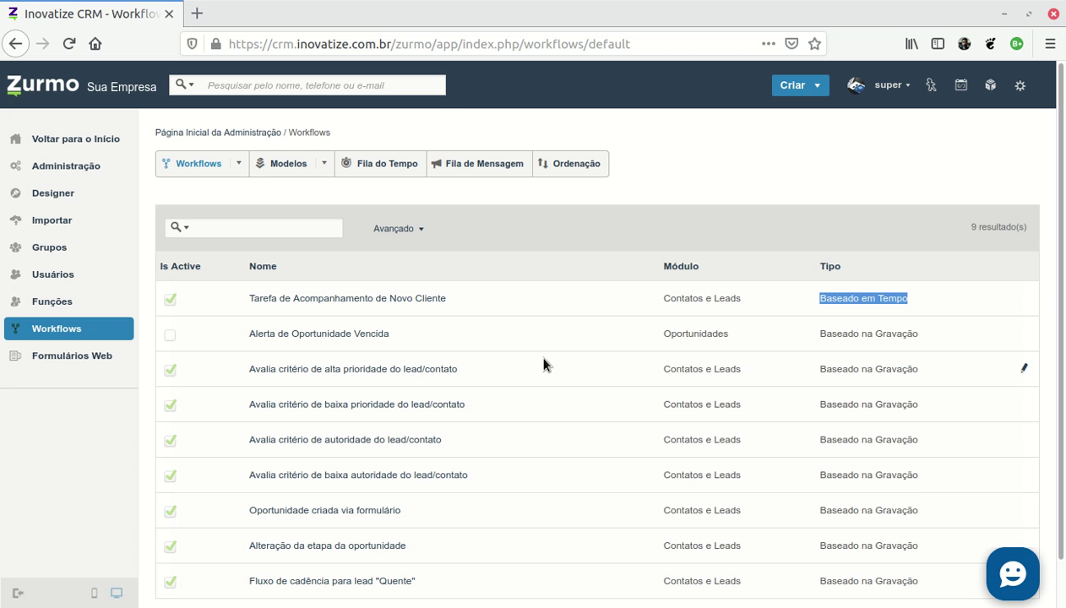
click(846, 320)
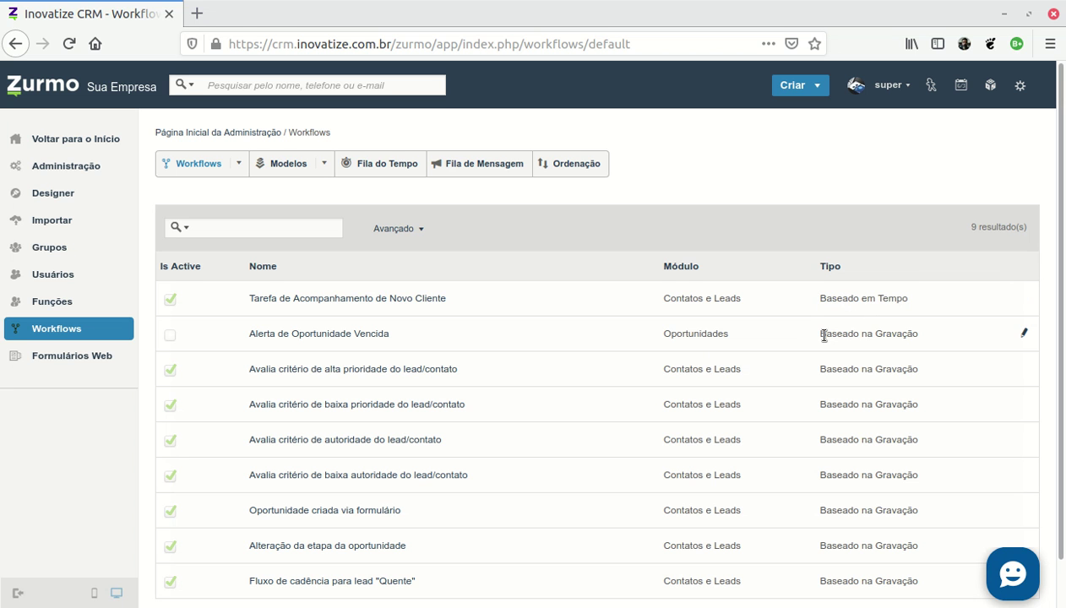
drag(818, 335, 902, 334)
click(847, 330)
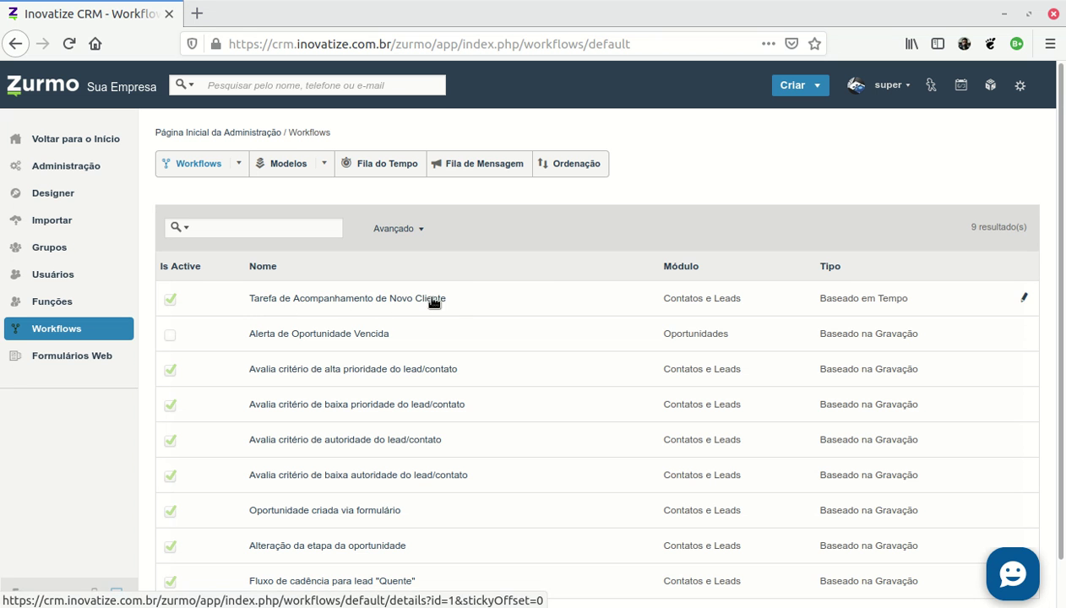
Open "Tarefa de Acompanhamento de Novo Cliente" for editing and advance past its module and activation time to the Gatilhos stage
click(1022, 297)
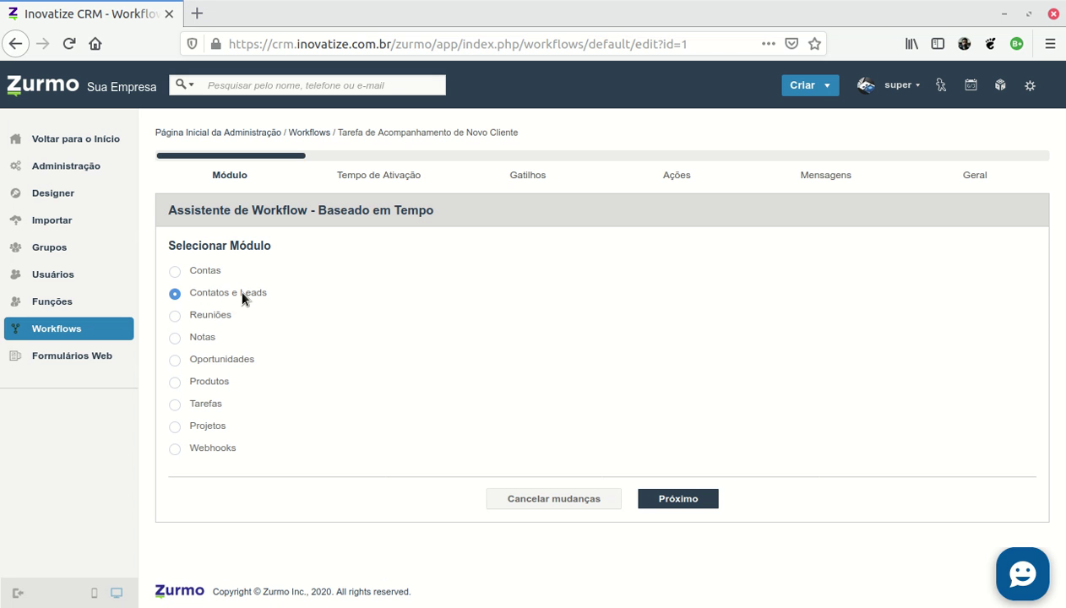
click(673, 499)
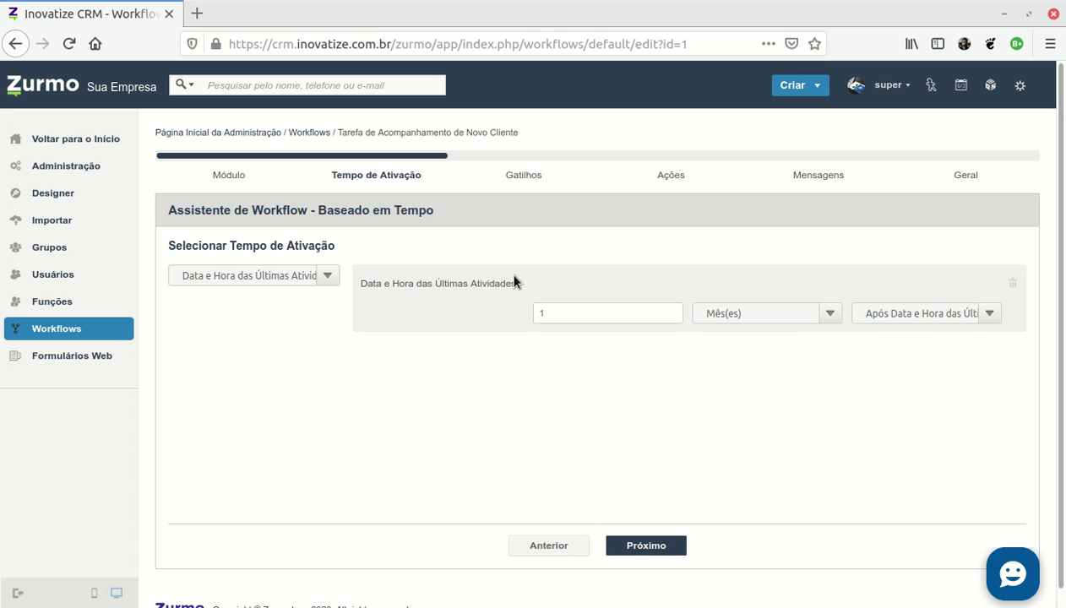
click(647, 545)
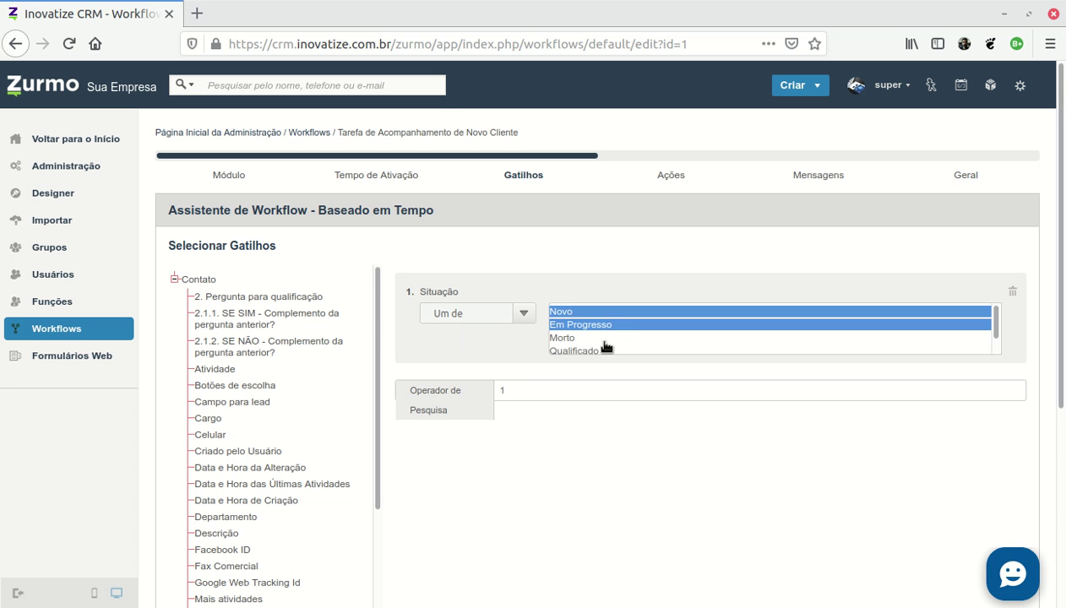
Review the status options of the Situação trigger and continue to the workflow's Ações stage
scroll(608, 331, down, 2)
scroll(598, 330, up, 2)
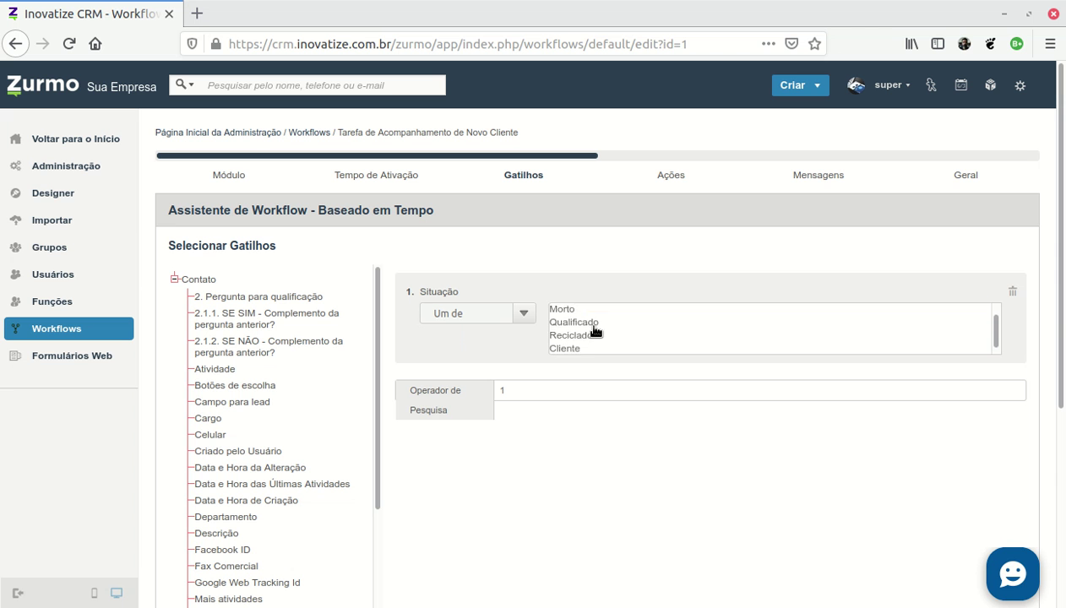
scroll(612, 439, down, 2)
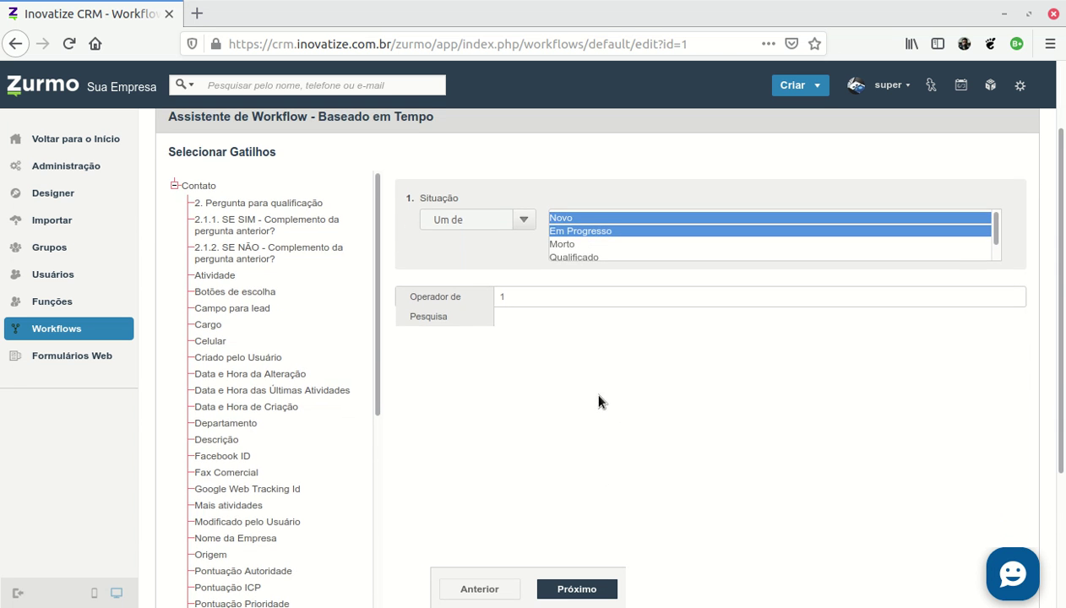
scroll(597, 397, up, 1)
scroll(611, 390, up, 1)
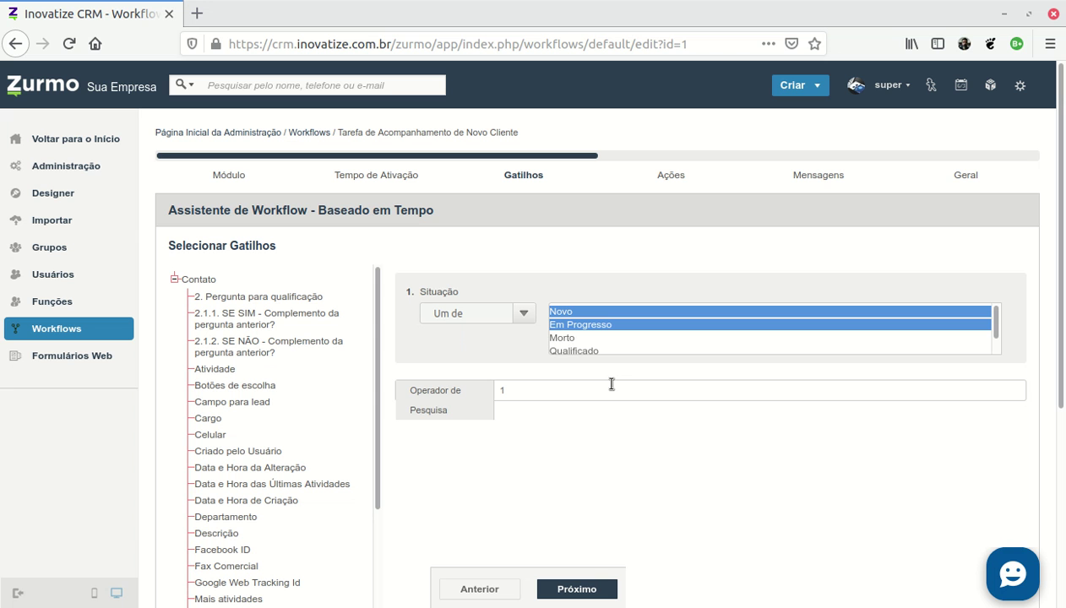
click(577, 589)
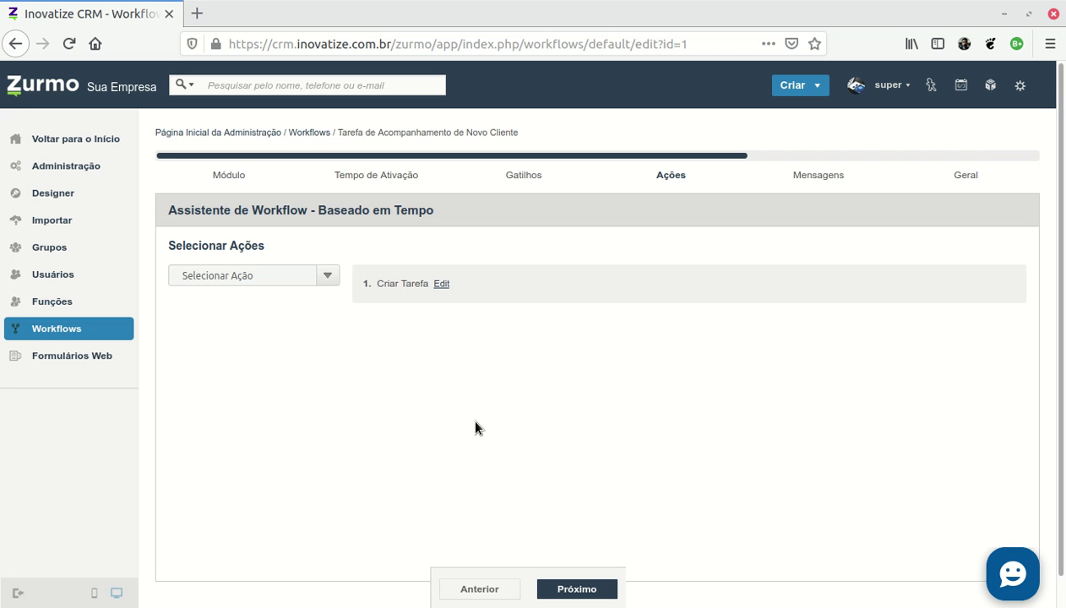
Open the Criar Tarefa action for editing and examine the merge tags in its Nome value
click(441, 283)
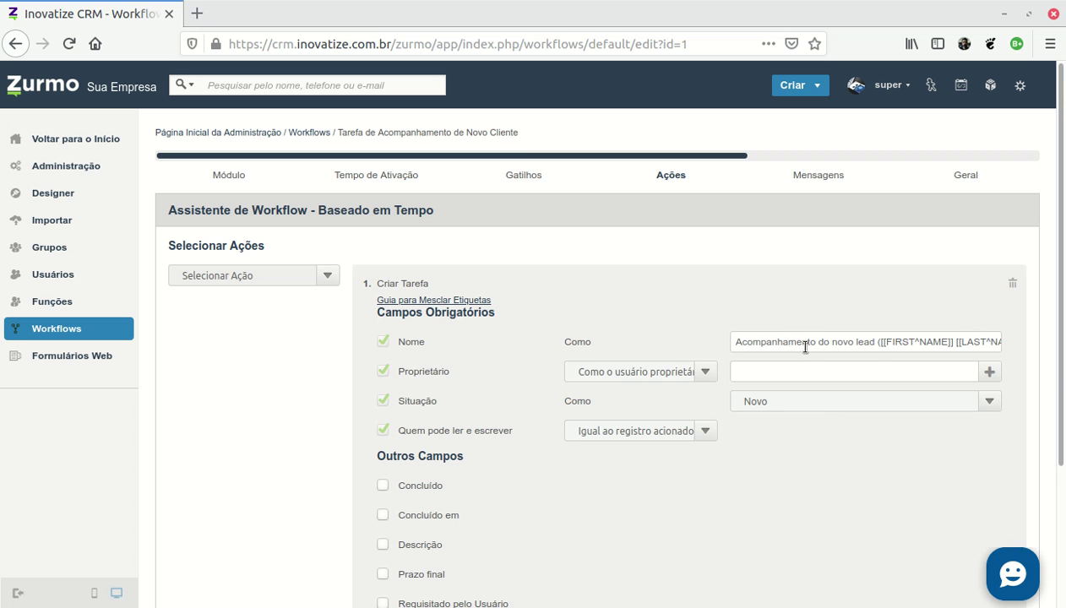
drag(870, 342, 1011, 346)
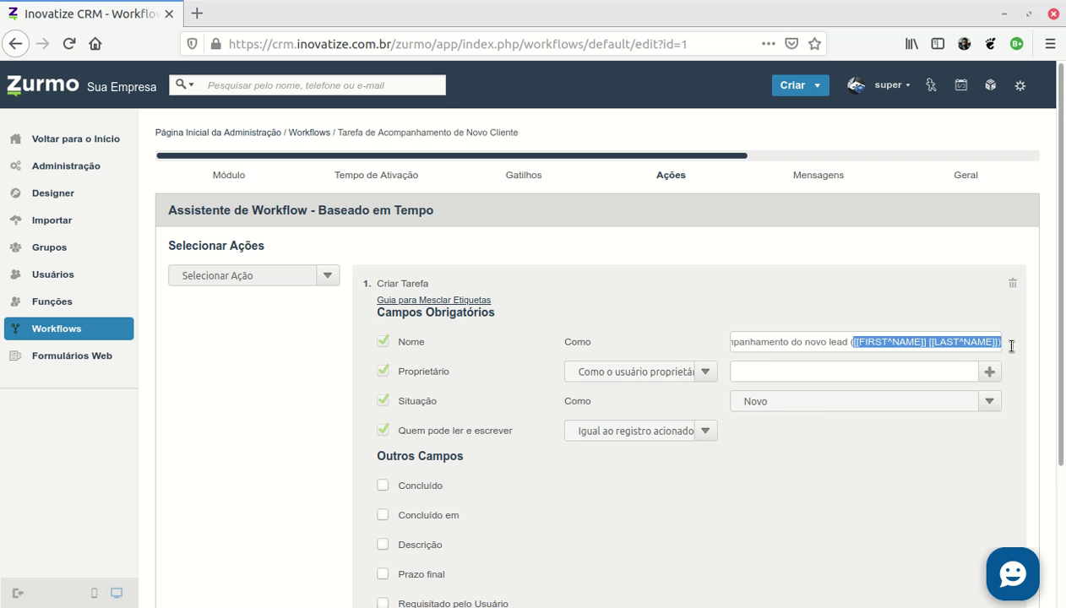
click(862, 343)
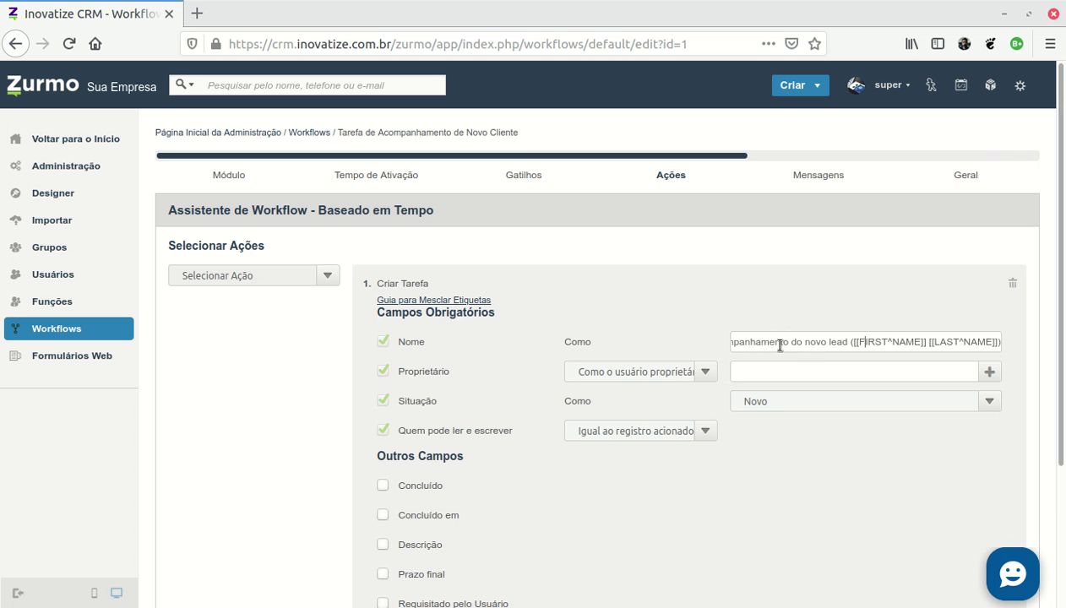
drag(776, 344, 699, 344)
click(738, 345)
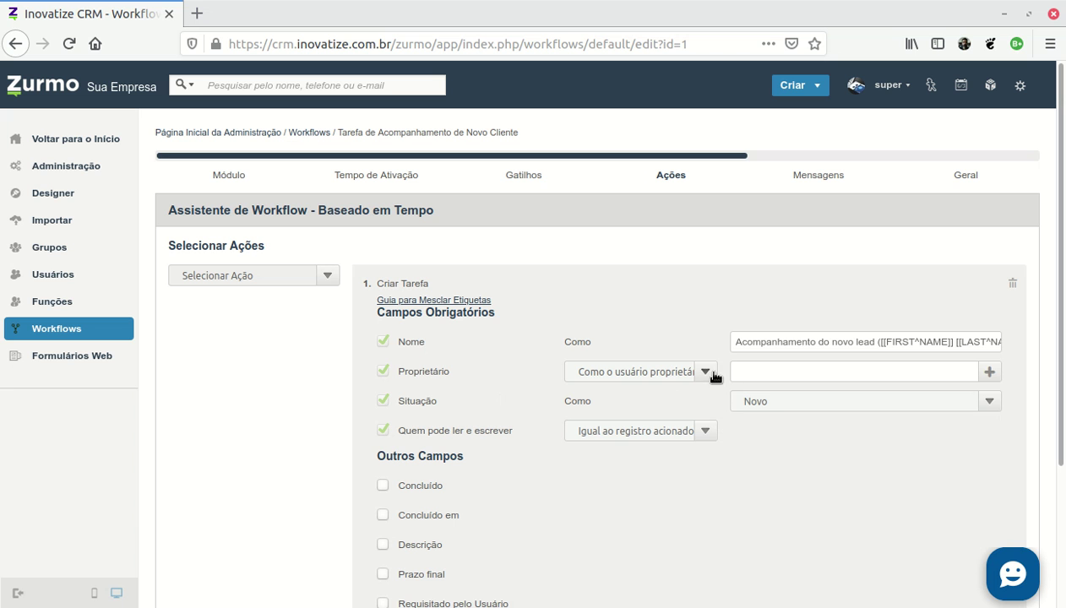
Set the task's Proprietário to the owner-user option, review the other fields and save the Criar Tarefa action
click(684, 394)
click(676, 415)
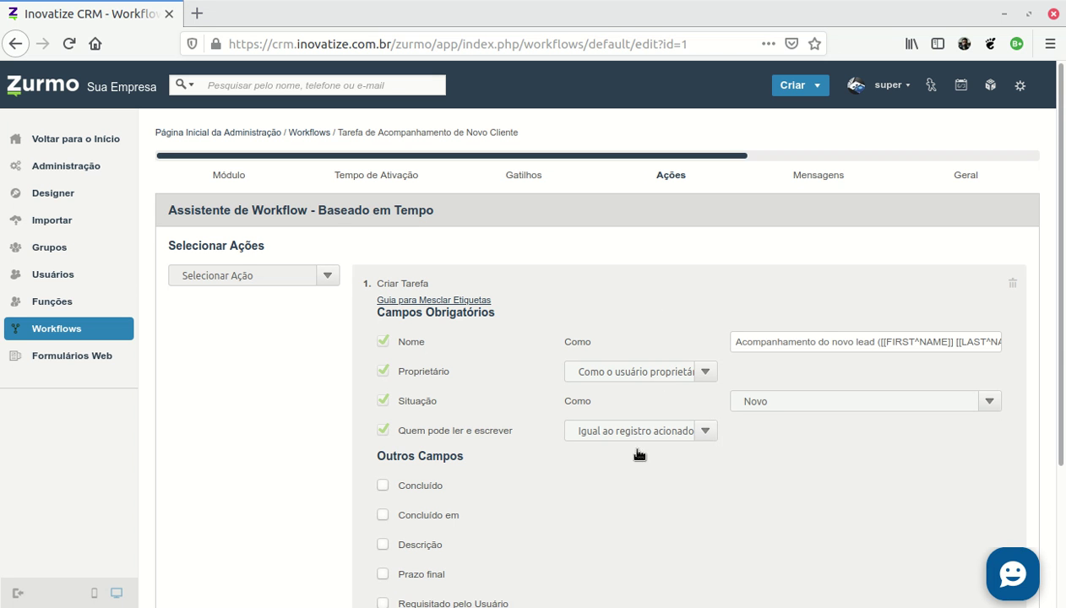
scroll(620, 503, down, 1)
scroll(620, 504, down, 2)
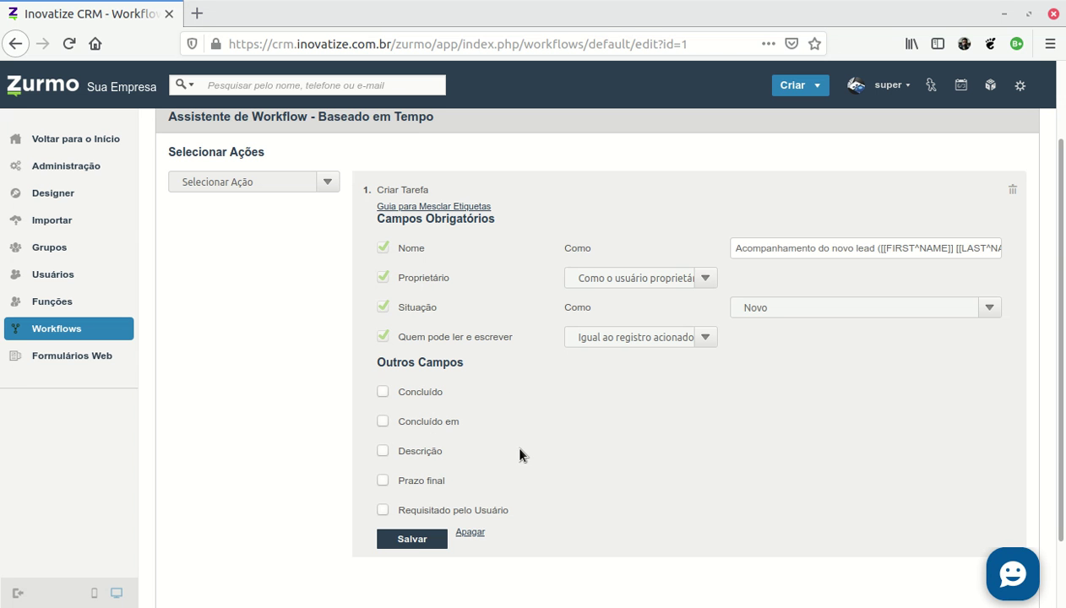
scroll(513, 439, up, 2)
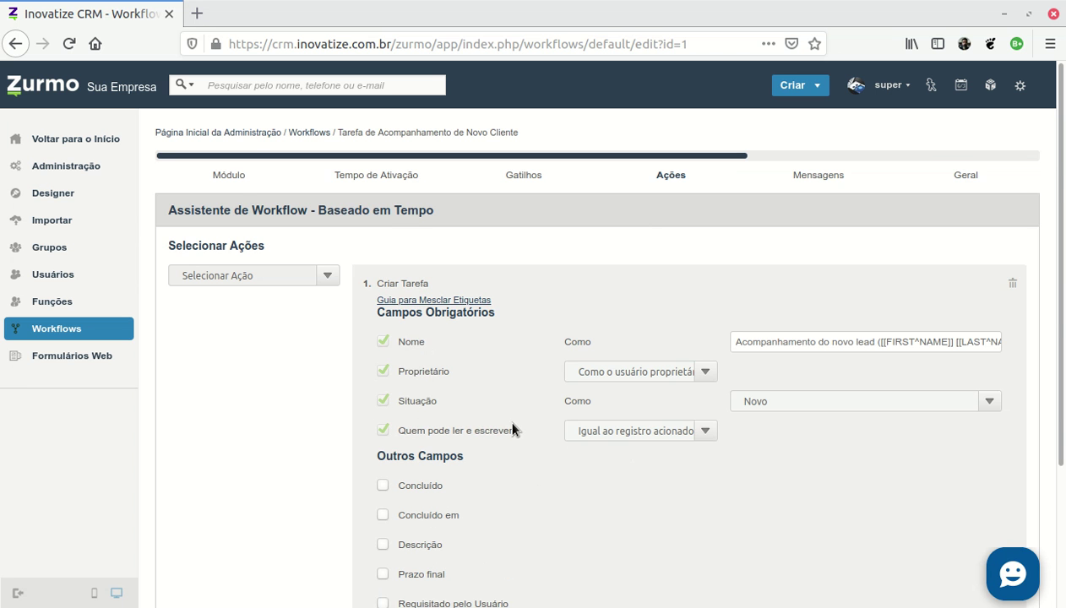
scroll(504, 416, down, 3)
click(426, 495)
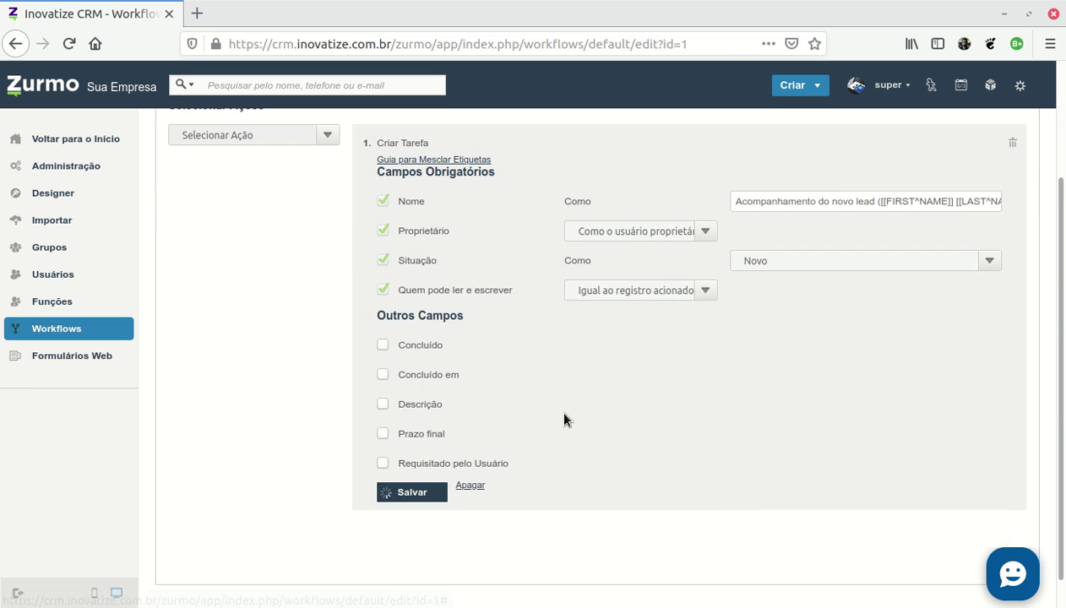
Review the workflow's e-mail message and recipients, continue to the Geral stage and save the workflow as active
click(641, 532)
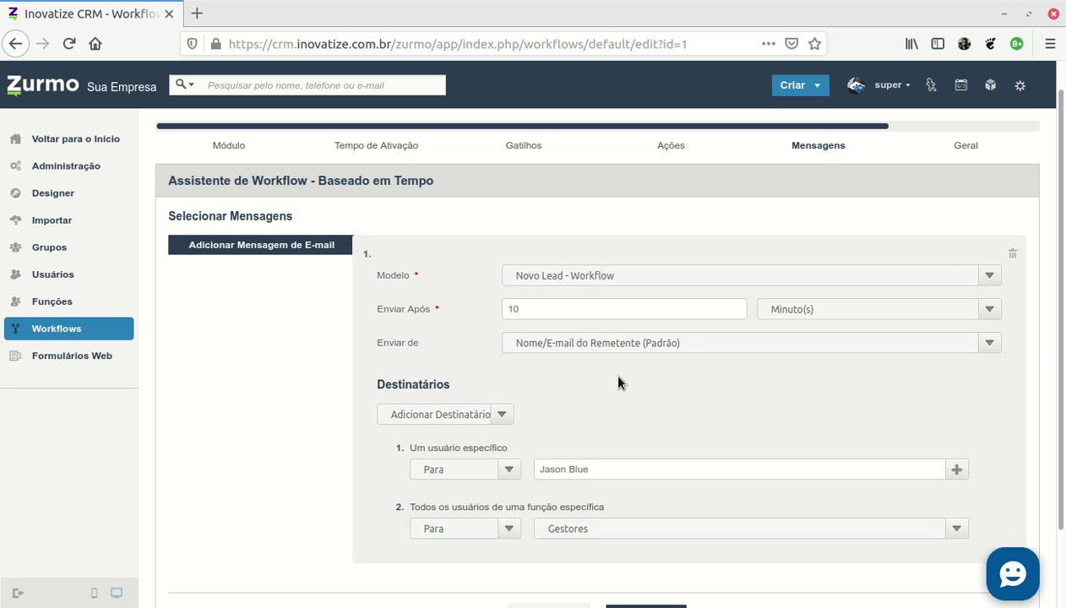
scroll(615, 389, down, 2)
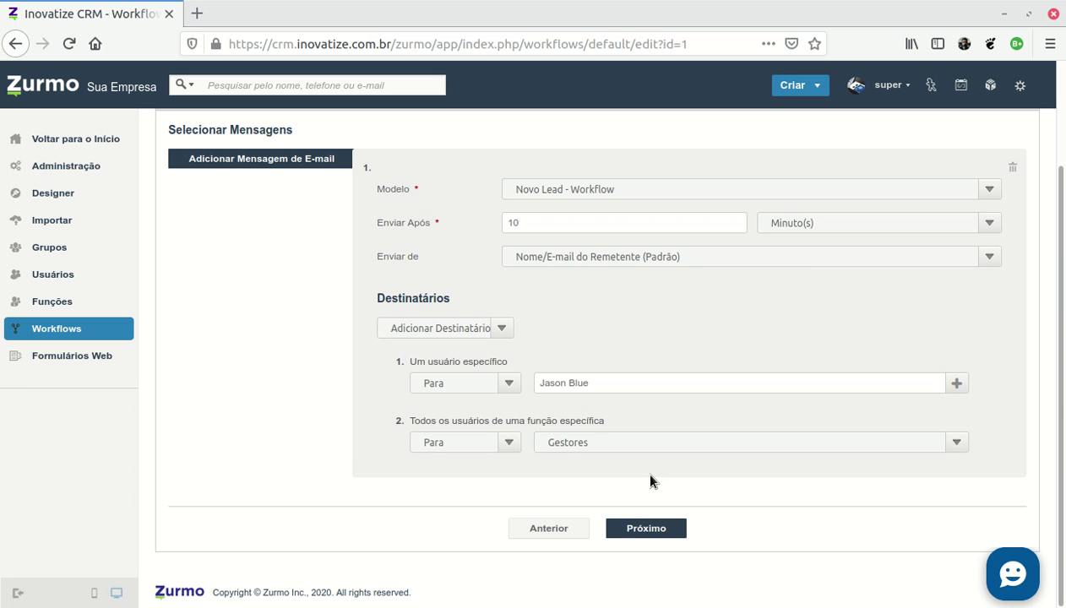
click(643, 530)
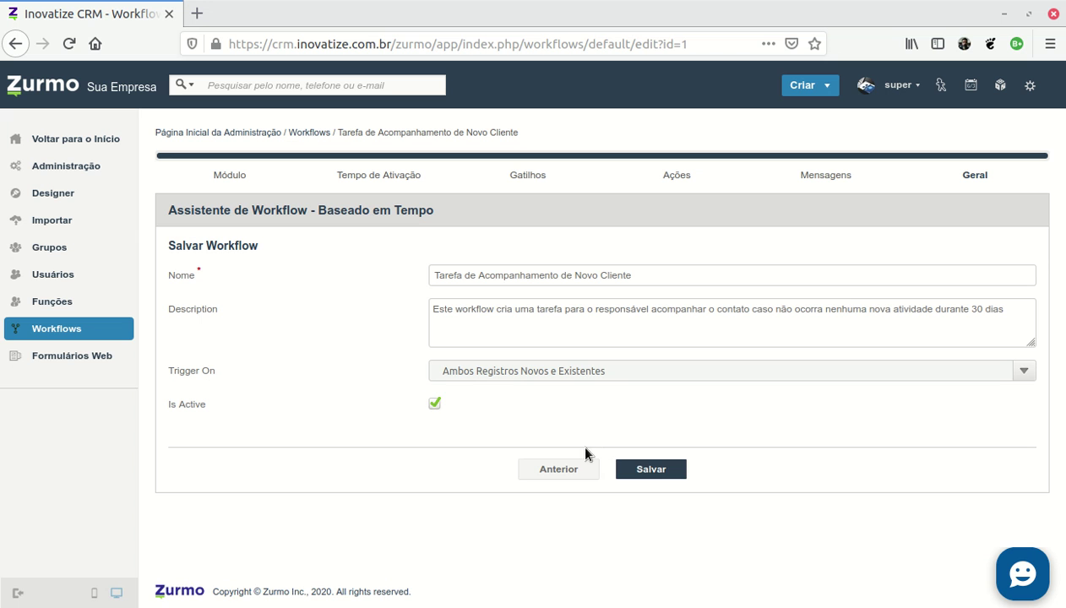
click(435, 406)
click(645, 466)
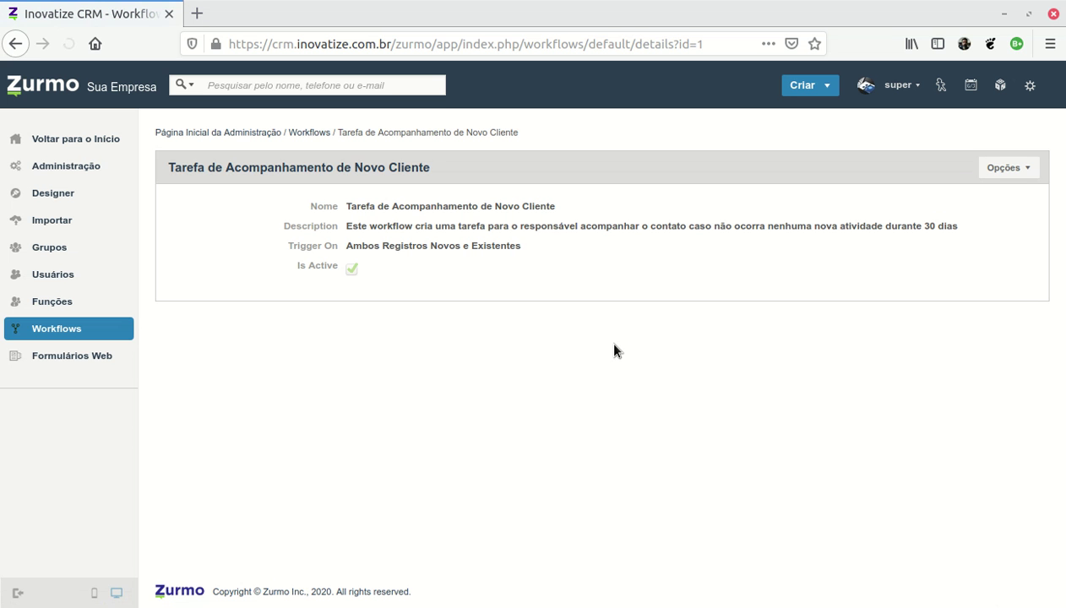
Return to the workflow list and open "Oportunidade criada via formulário" for editing
click(309, 132)
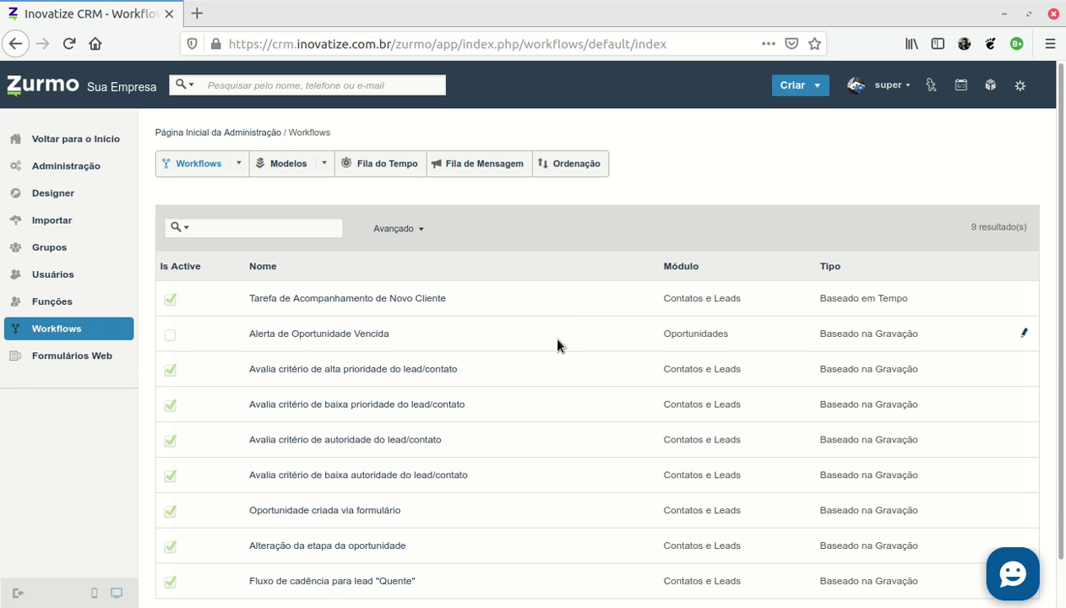
scroll(558, 345, down, 1)
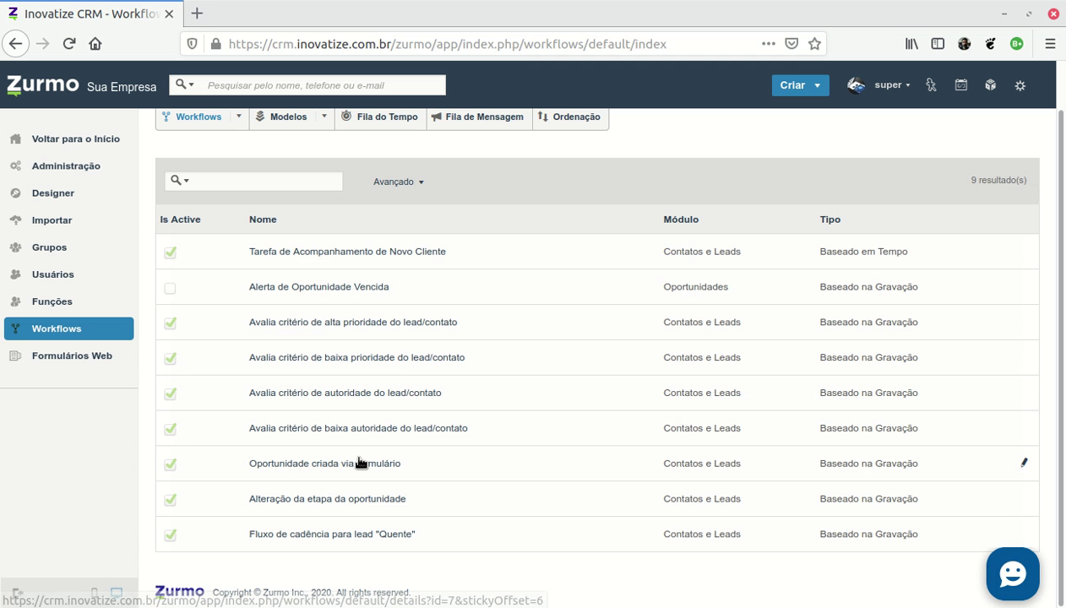
click(1017, 463)
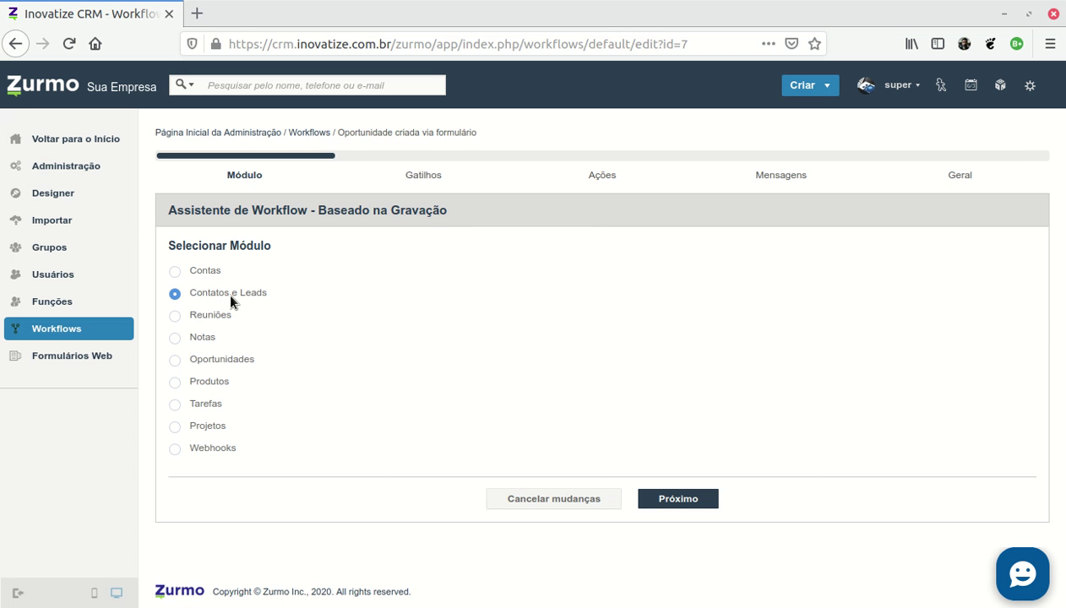
Advance past the selected module and the Origem trigger to the Ações stage of the form-created opportunity workflow
click(684, 491)
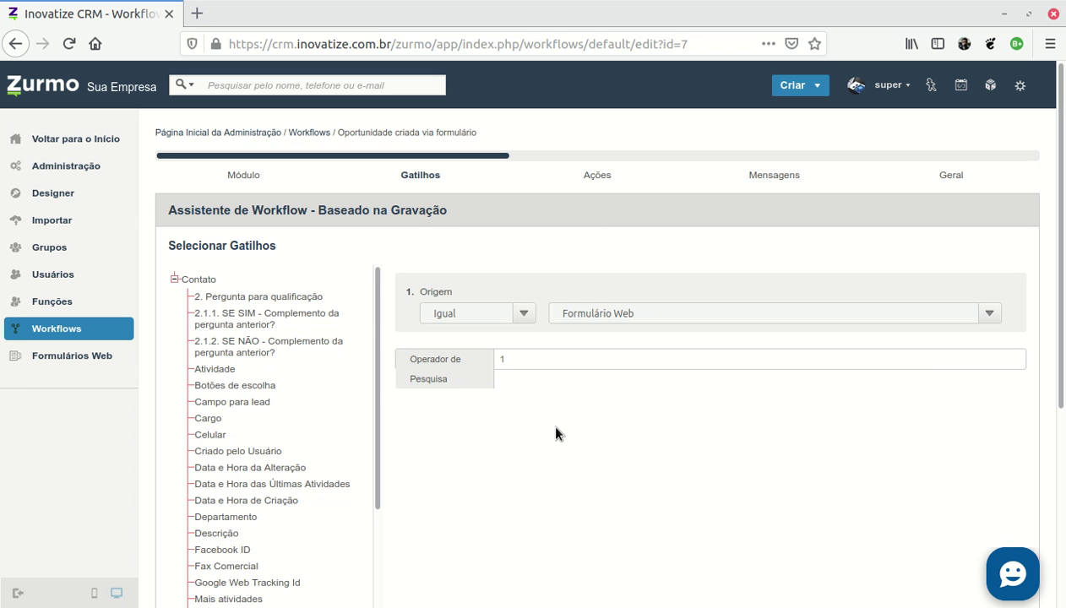
scroll(556, 433, down, 2)
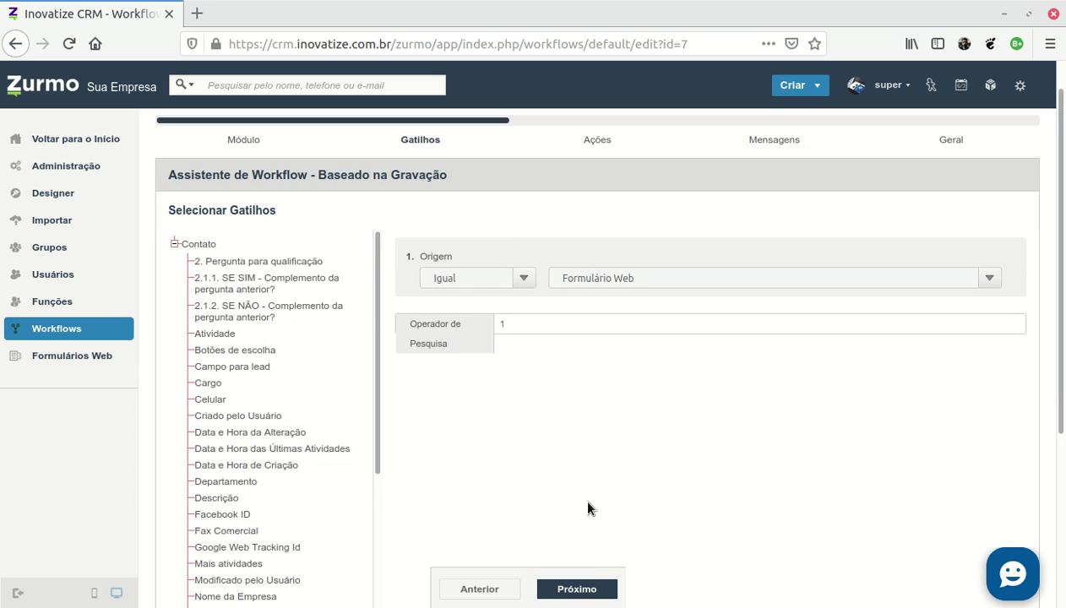
click(583, 589)
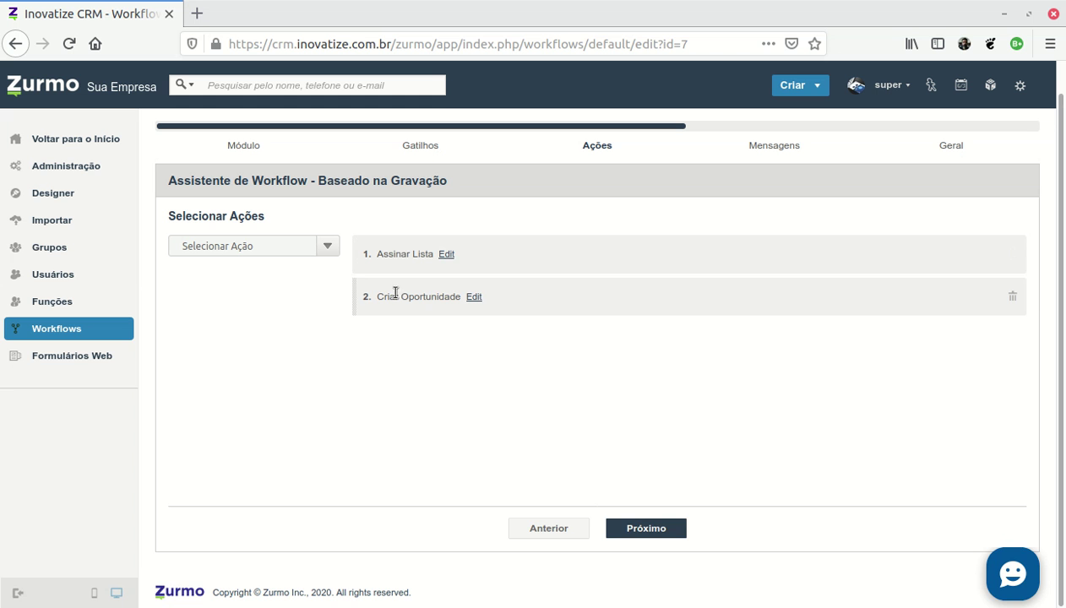
Open the Criar Oportunidade action for editing and examine the merge tags in the opportunity's Nome value
click(475, 299)
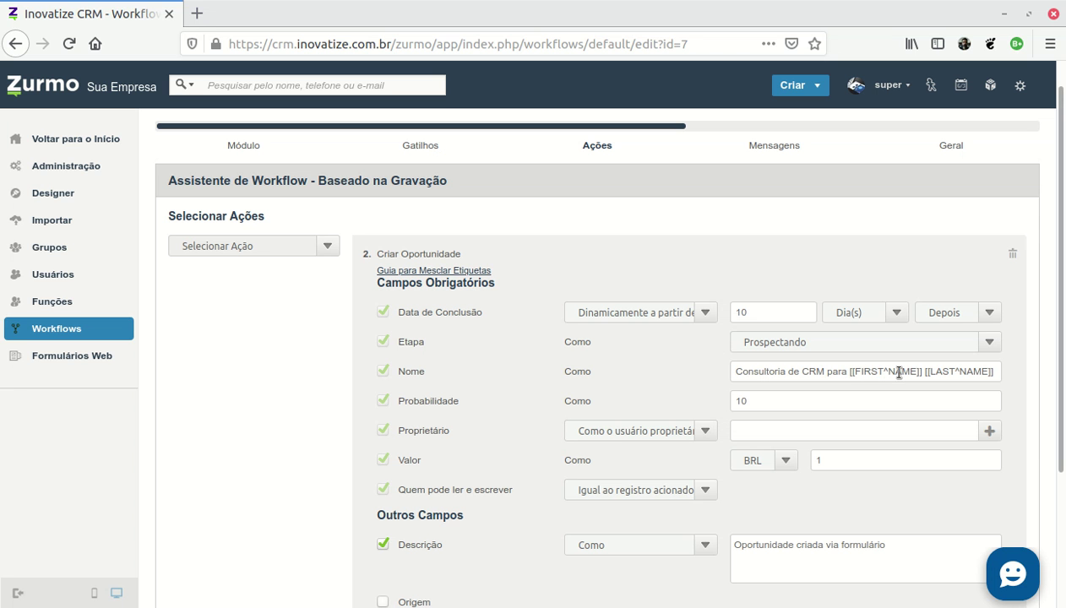
double_click(848, 372)
drag(863, 372, 922, 375)
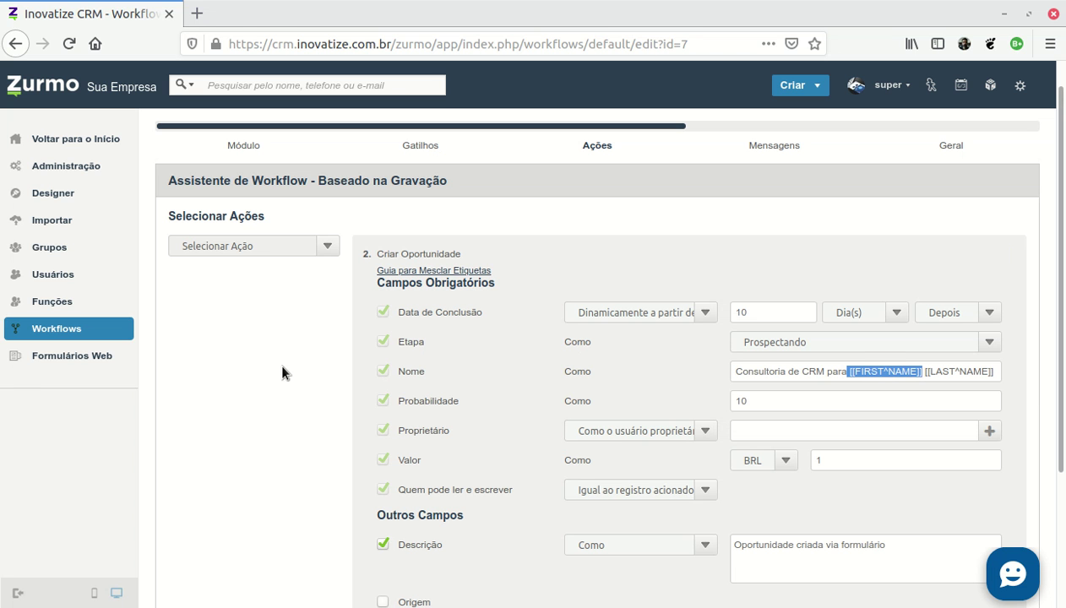
click(861, 372)
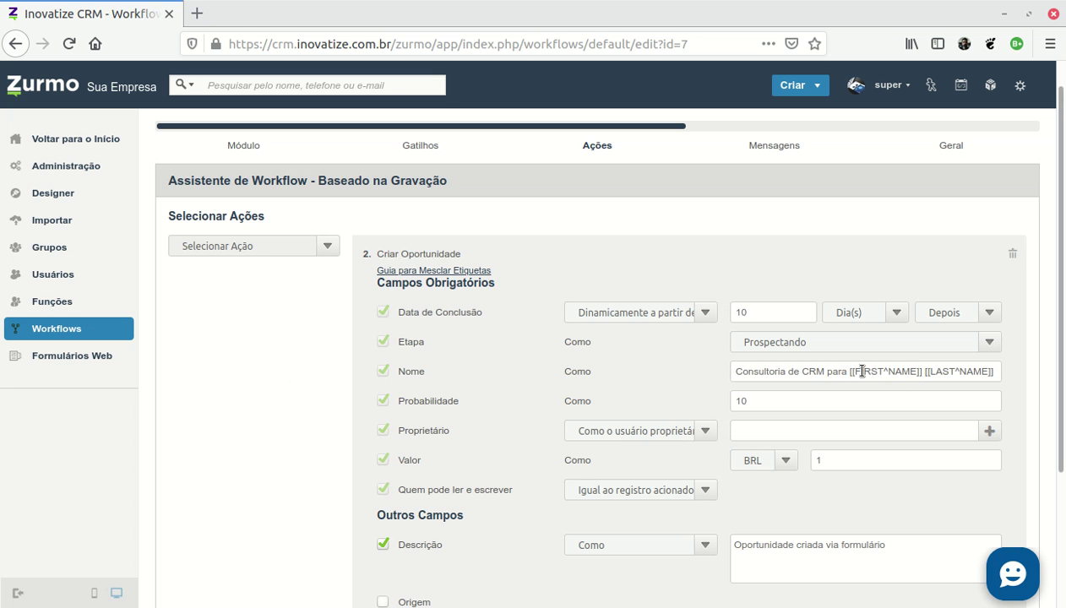
drag(848, 371, 928, 369)
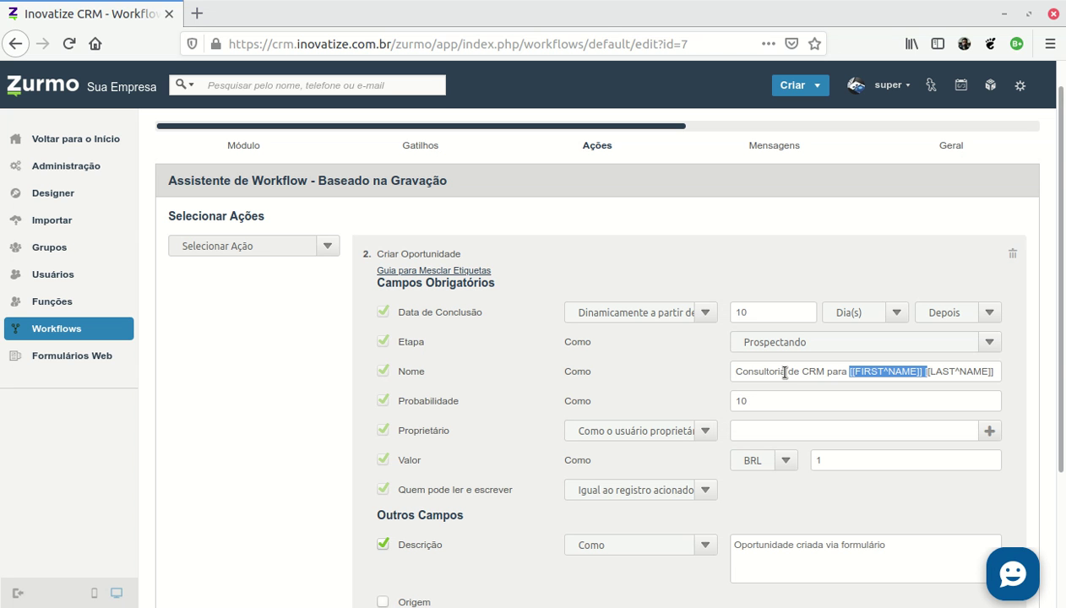
Set the Criar Oportunidade action's Proprietário to the owner-user option "Como o usuário proprietá…" and save the action
click(893, 369)
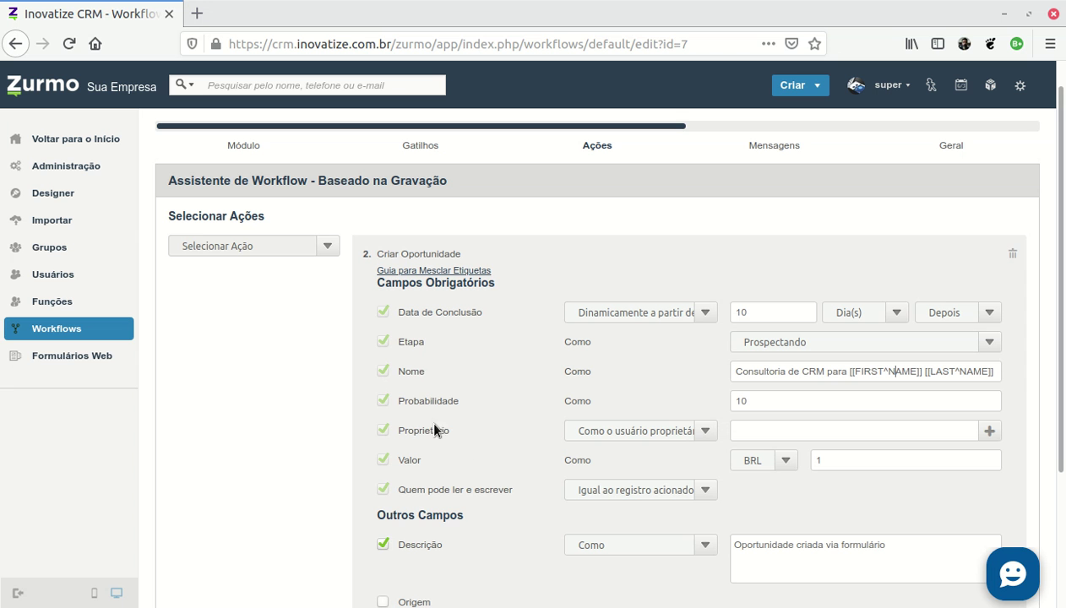
scroll(749, 517, down, 1)
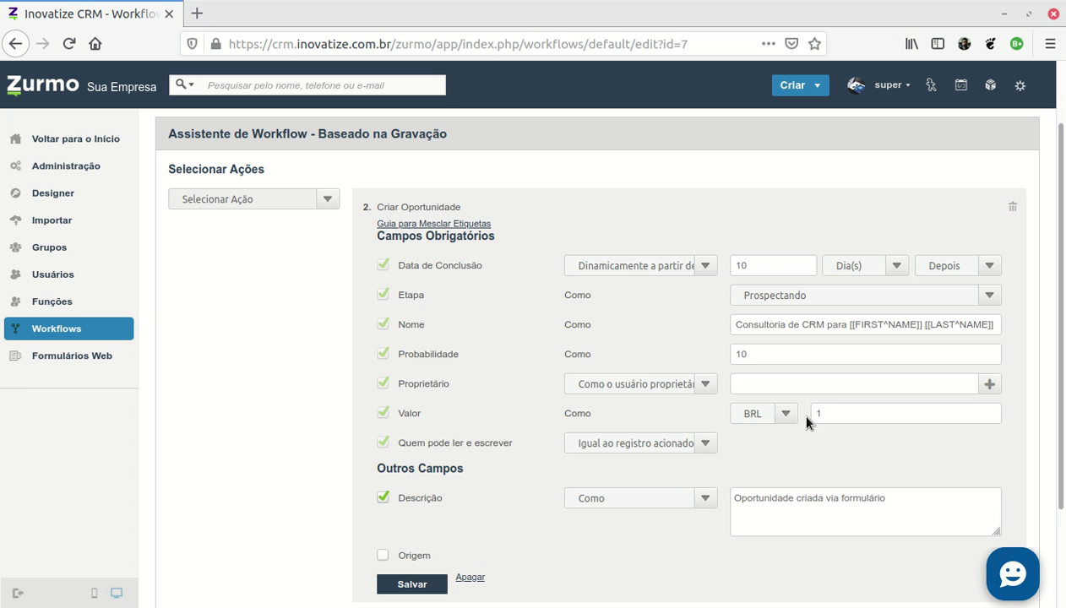
click(705, 388)
click(685, 423)
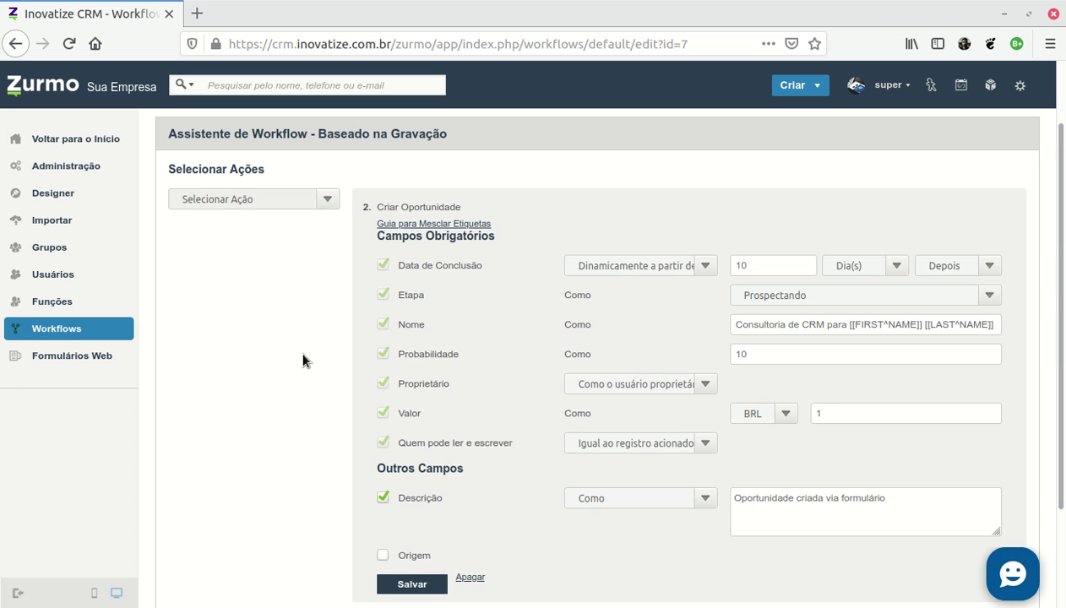
click(431, 583)
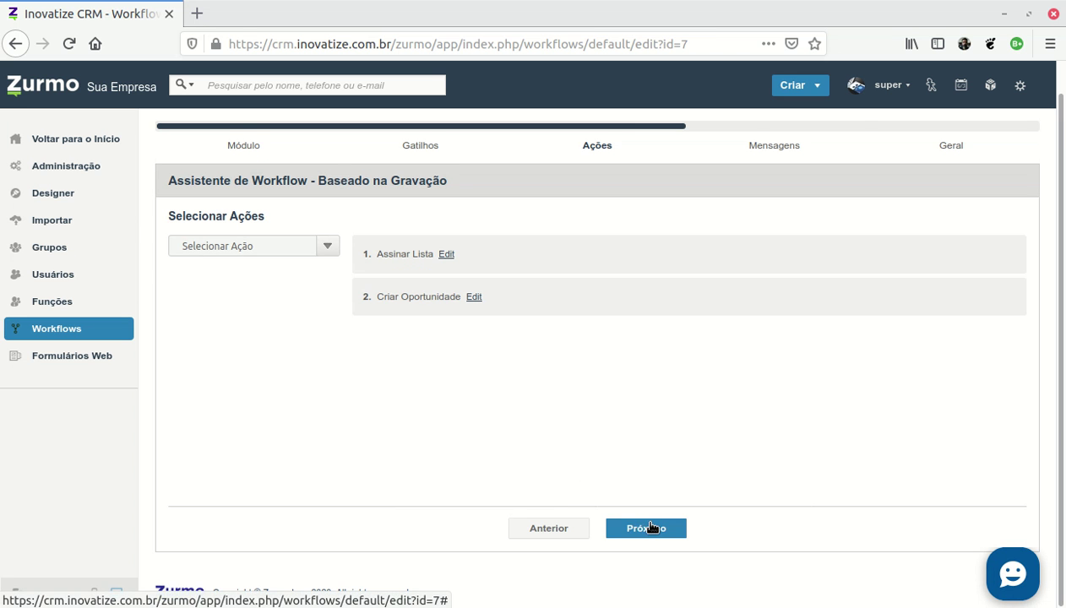
Continue past the Mensagens stage without adding an e-mail and save the form-created opportunity workflow with its existing Geral settings
click(647, 527)
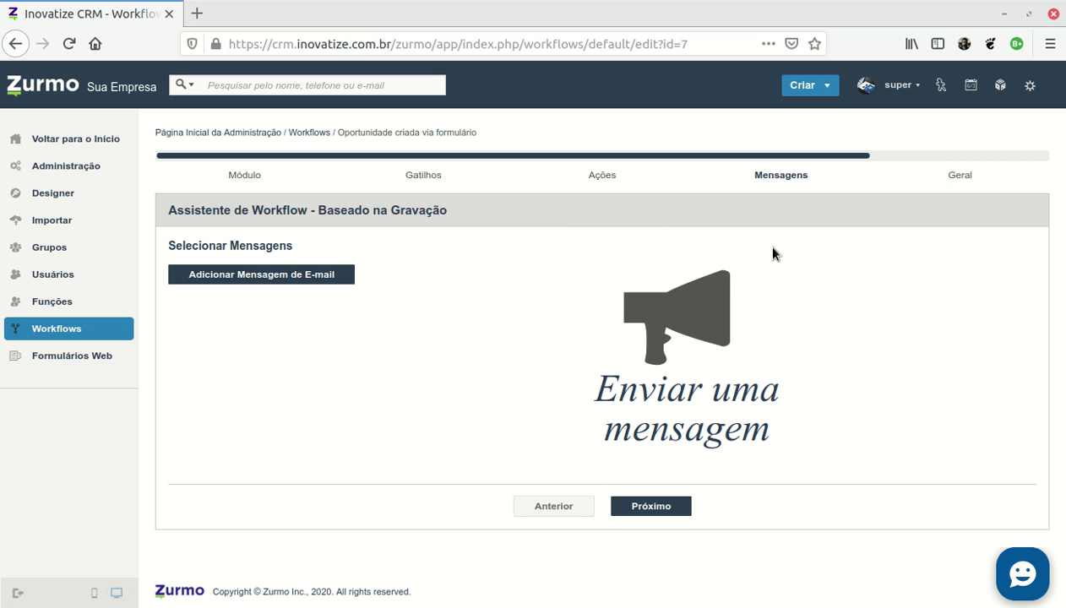
click(669, 508)
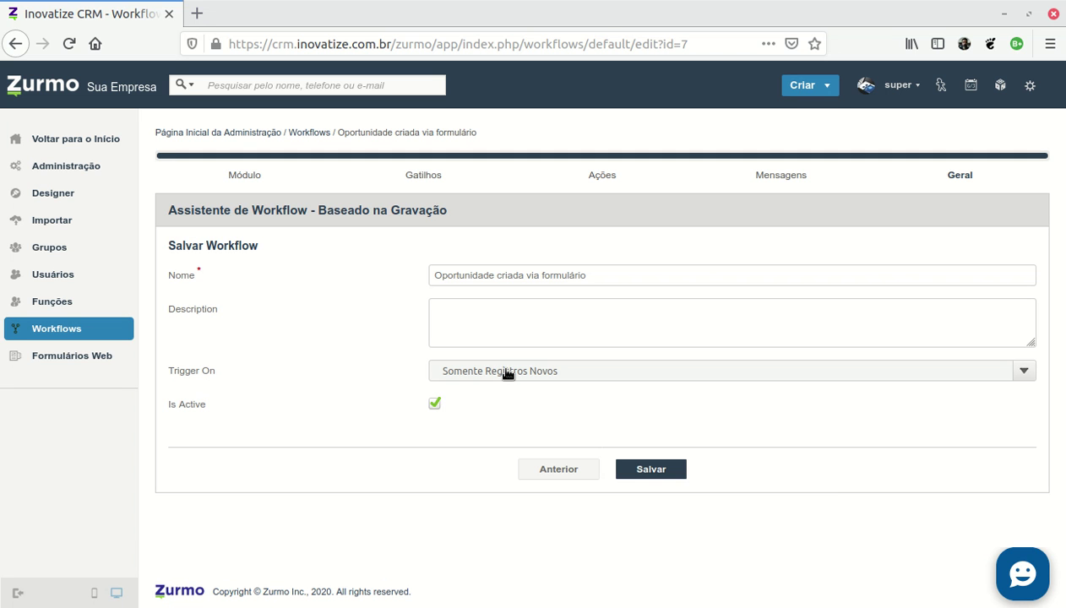
click(643, 469)
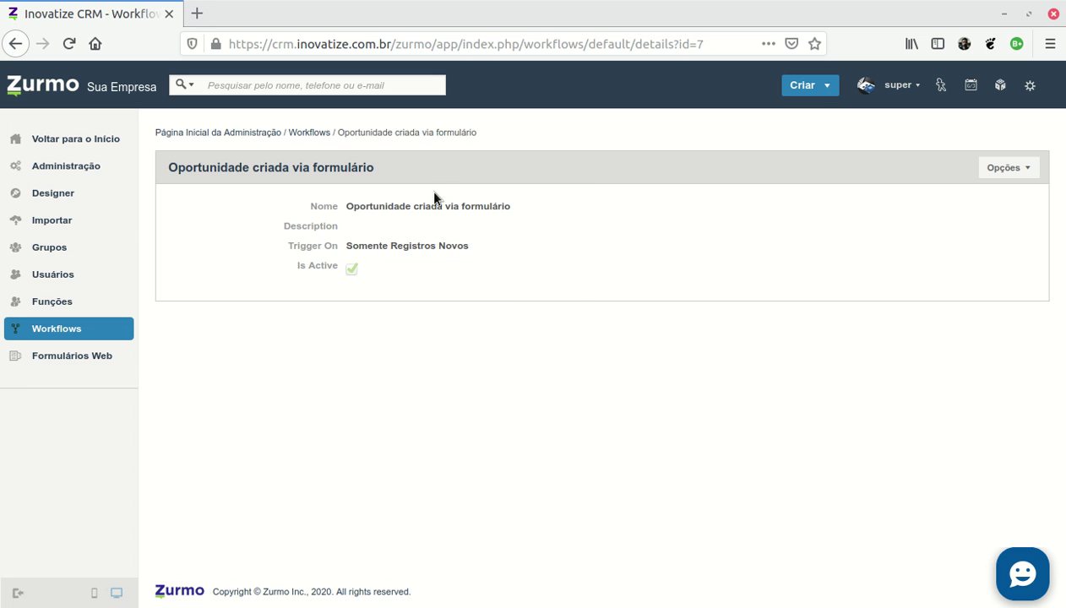
From the workflow list, examine the message queue and the time queue, and go back to the list
click(308, 135)
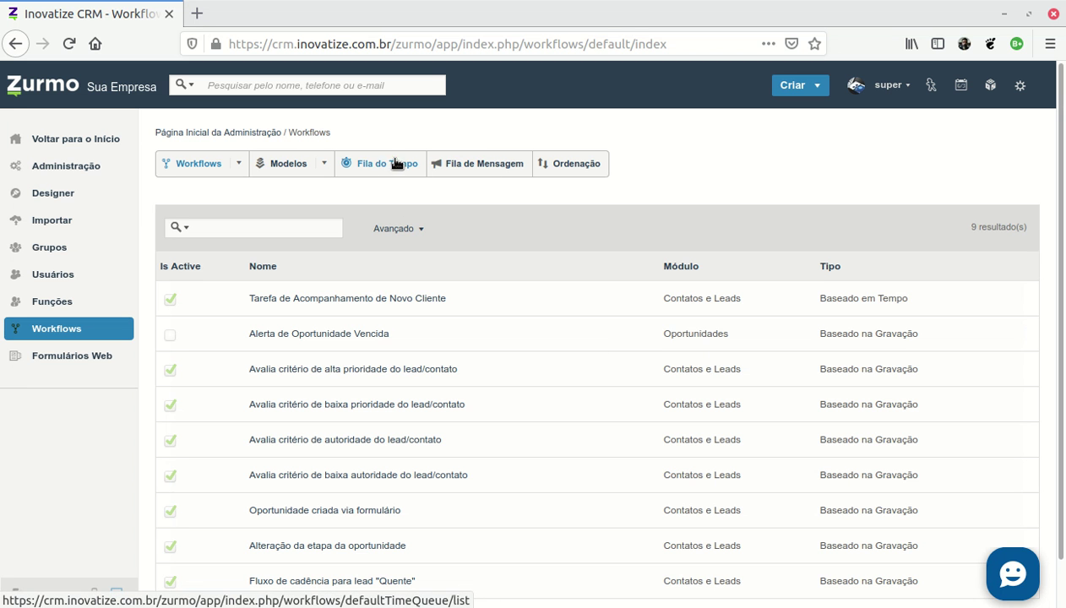
click(486, 165)
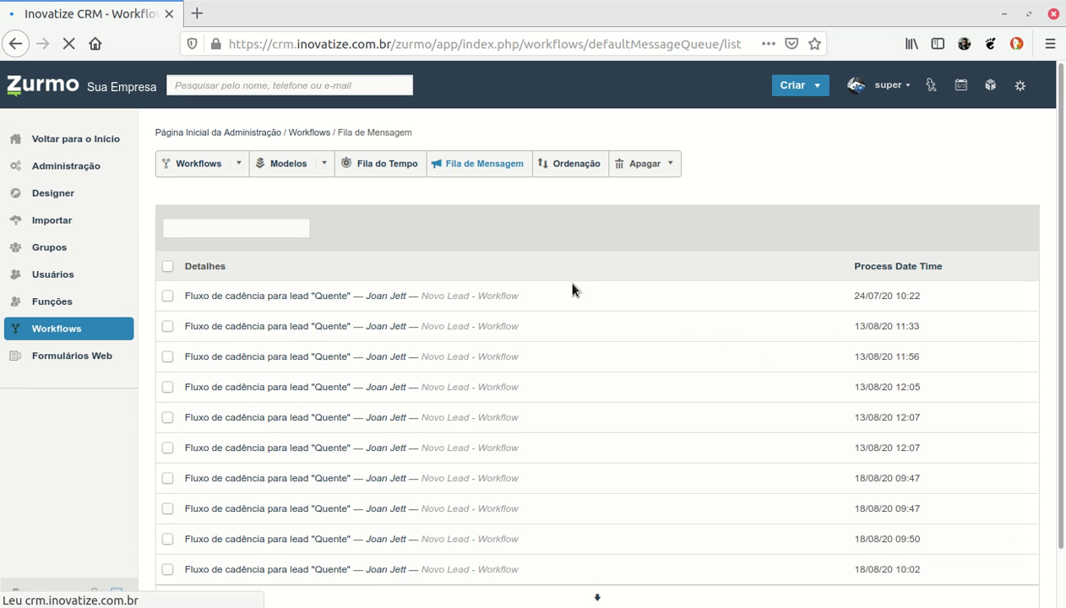
click(390, 164)
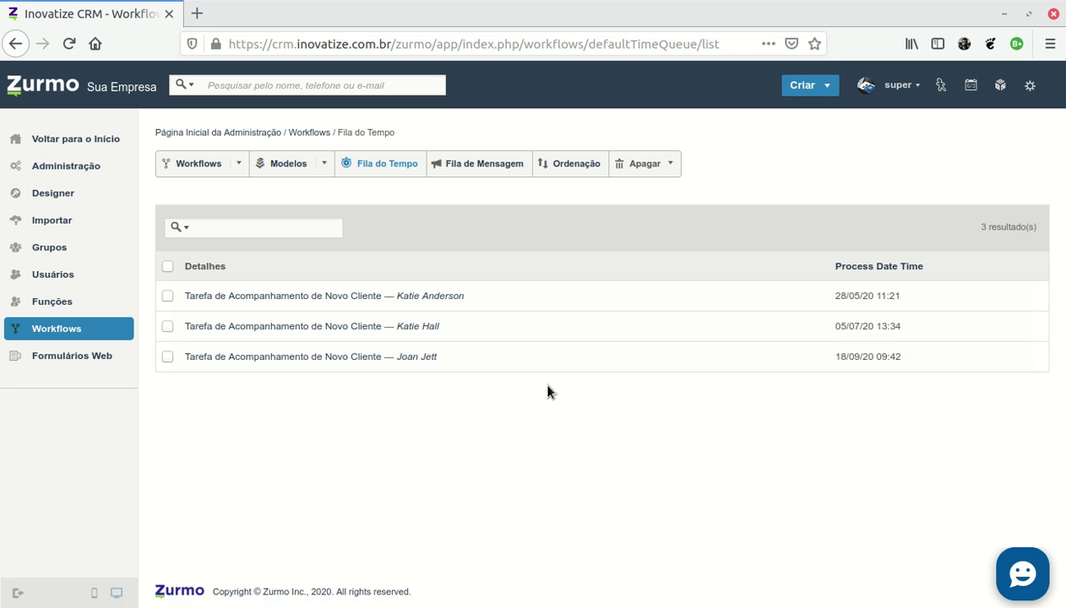
click(206, 164)
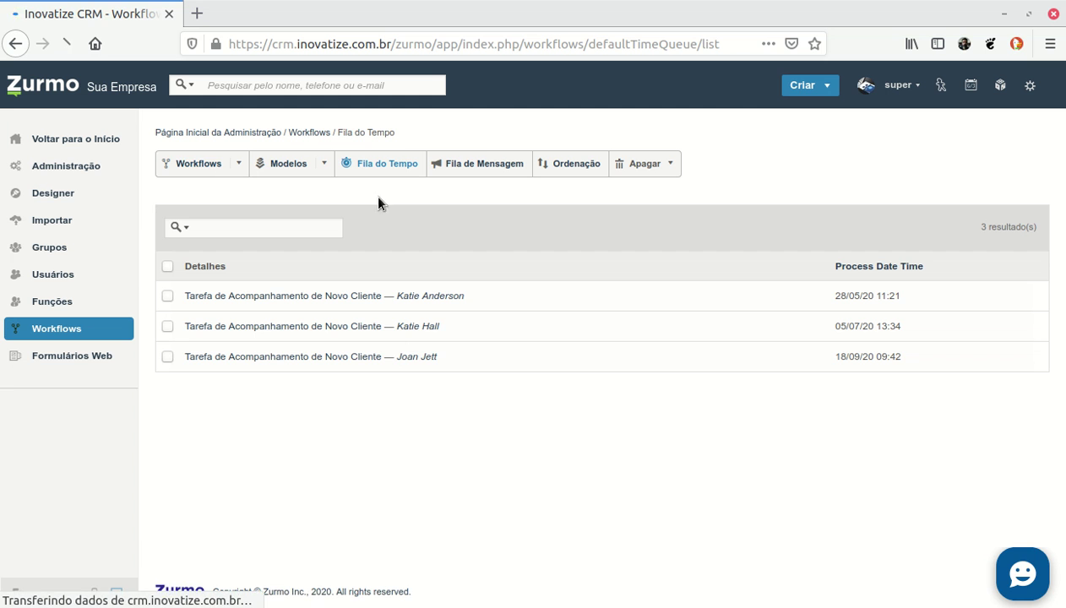